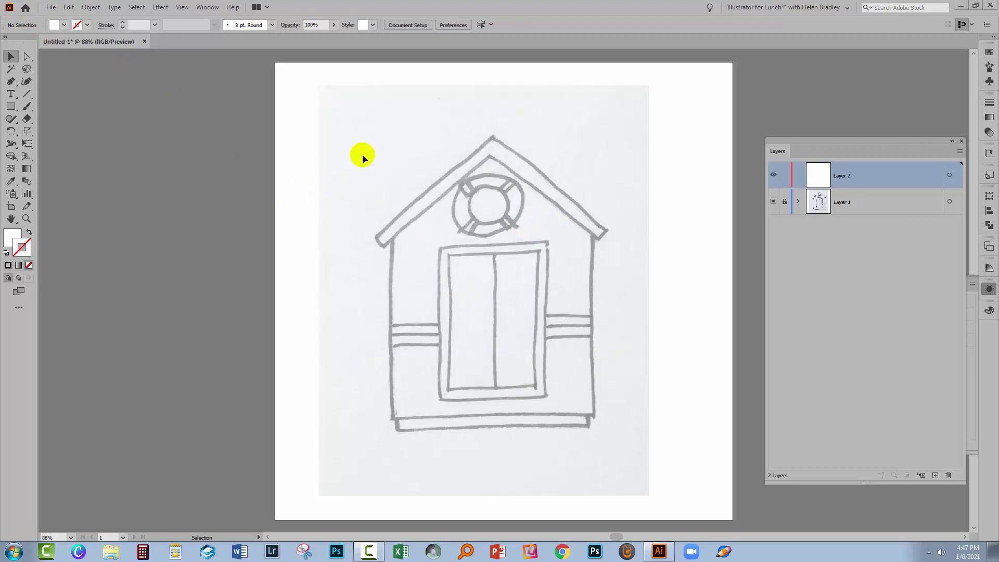
Step: Create a new 1000 x 1000 px document, Untitled-2
{"action": "left_click", "coordinate": [50, 7]}
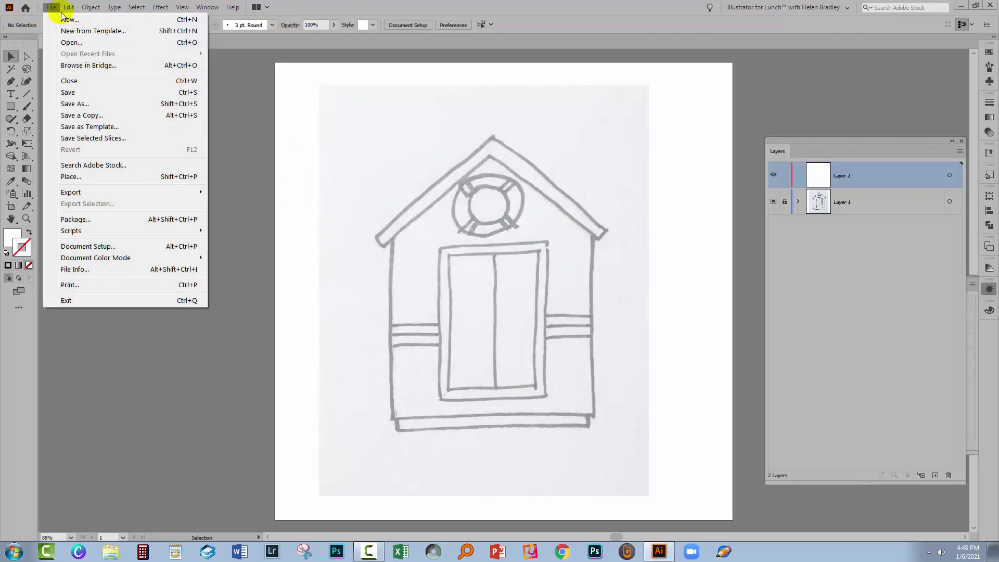
{"action": "left_click", "coordinate": [68, 20]}
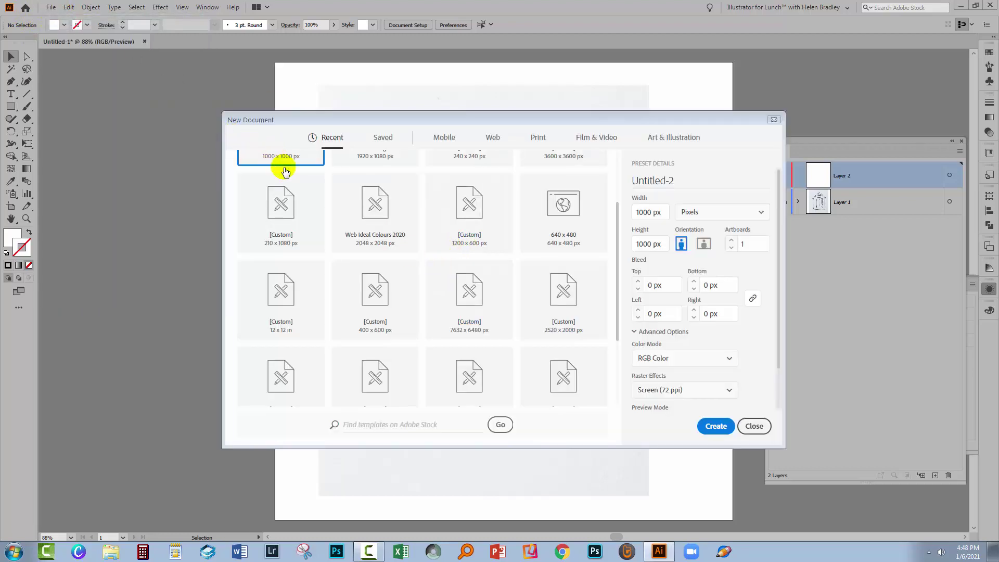
{"action": "left_click", "coordinate": [714, 424]}
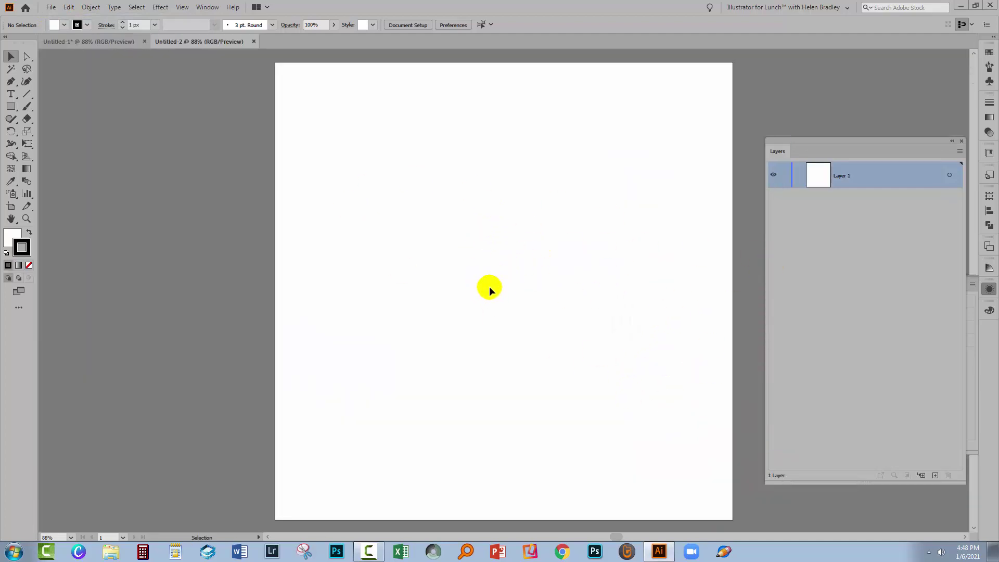
Step: Place the black and whiter beach houses photo as a template layer
{"action": "left_click", "coordinate": [49, 10]}
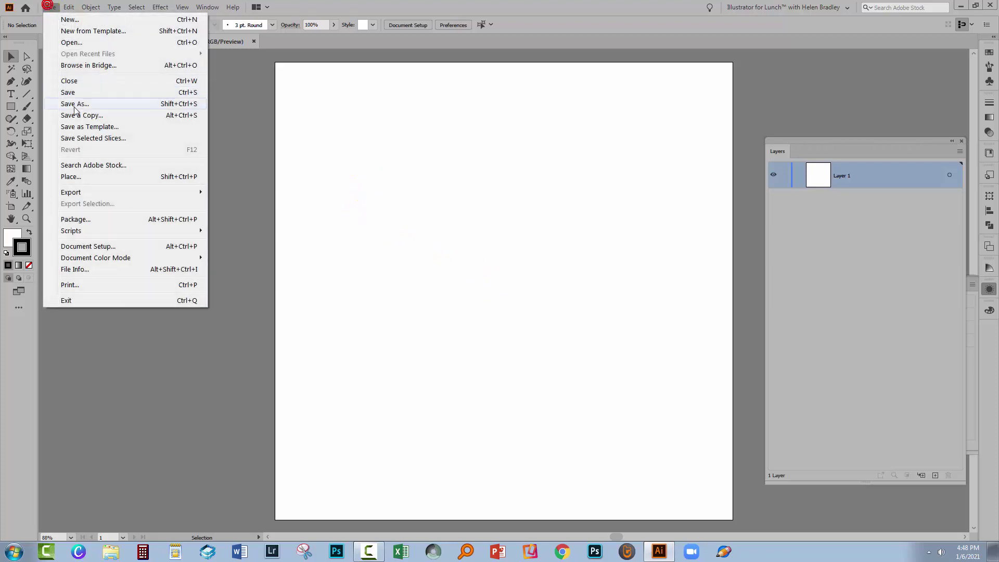
{"action": "left_click", "coordinate": [73, 178]}
{"action": "left_click", "coordinate": [39, 81]}
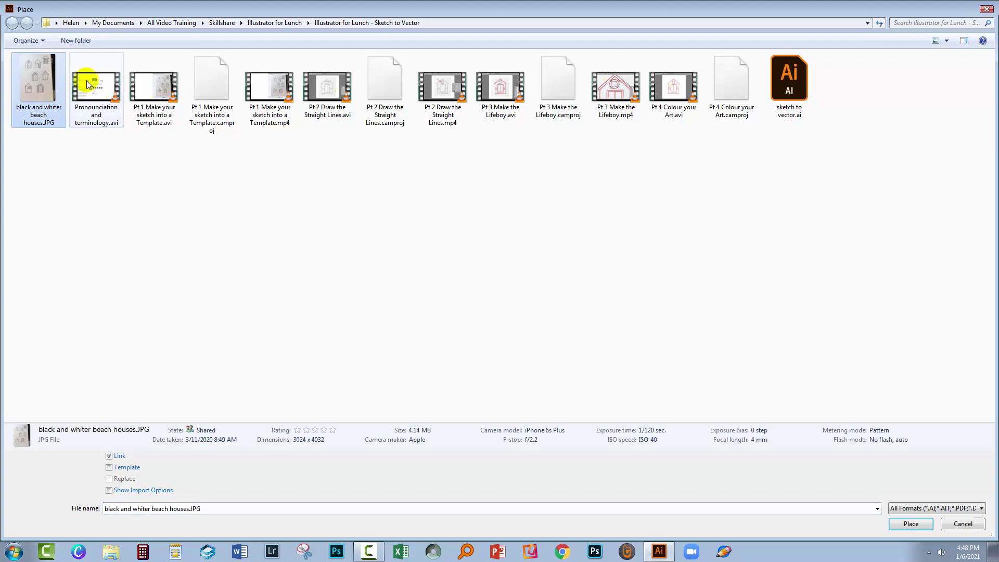
{"action": "left_click", "coordinate": [109, 467]}
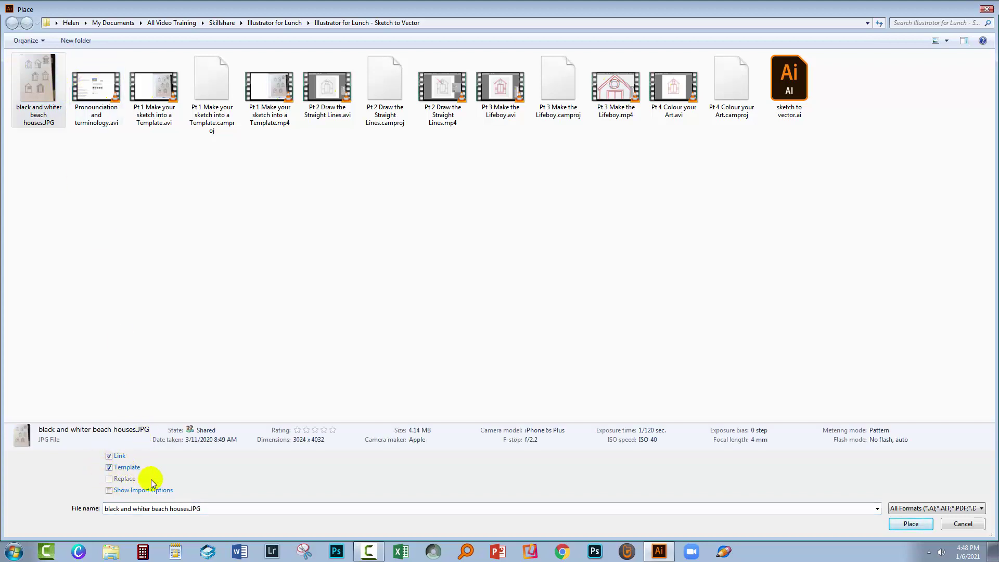
{"action": "left_click", "coordinate": [908, 523]}
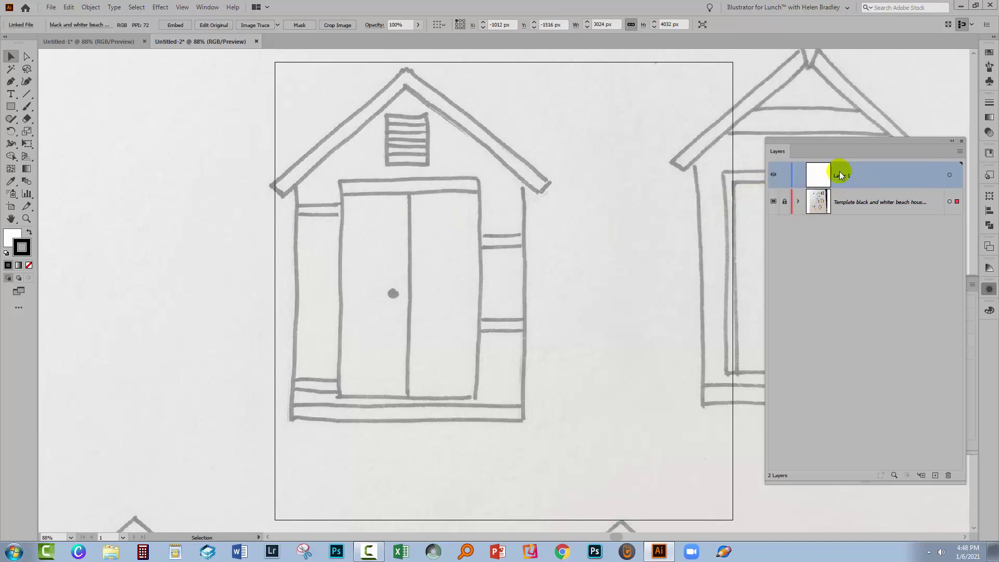
Step: Unlock the template layer and enlarge the photo so the lifebuoy hut sits on the artboard
{"action": "left_click", "coordinate": [799, 201]}
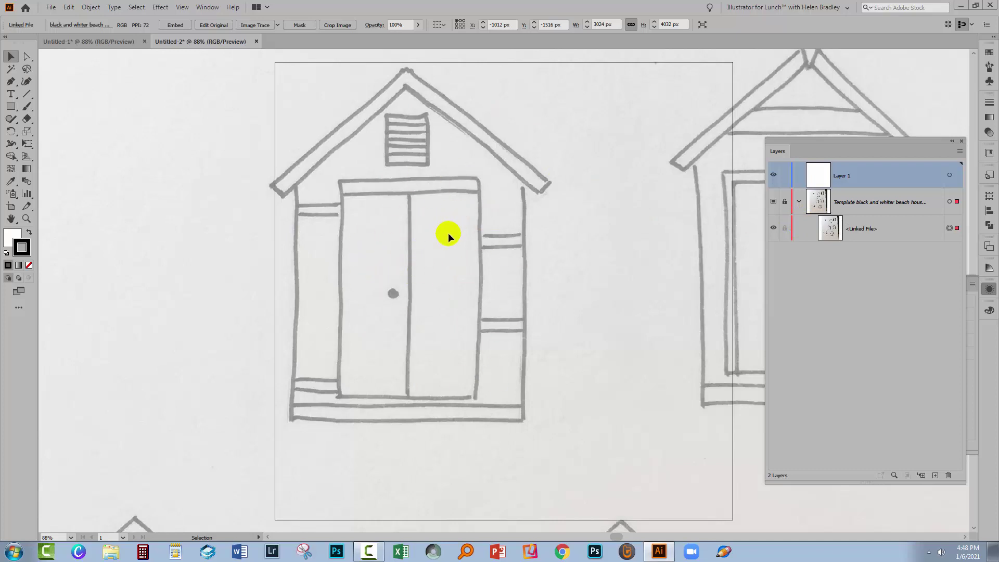
{"action": "left_click", "coordinate": [785, 202]}
{"action": "left_click", "coordinate": [947, 228]}
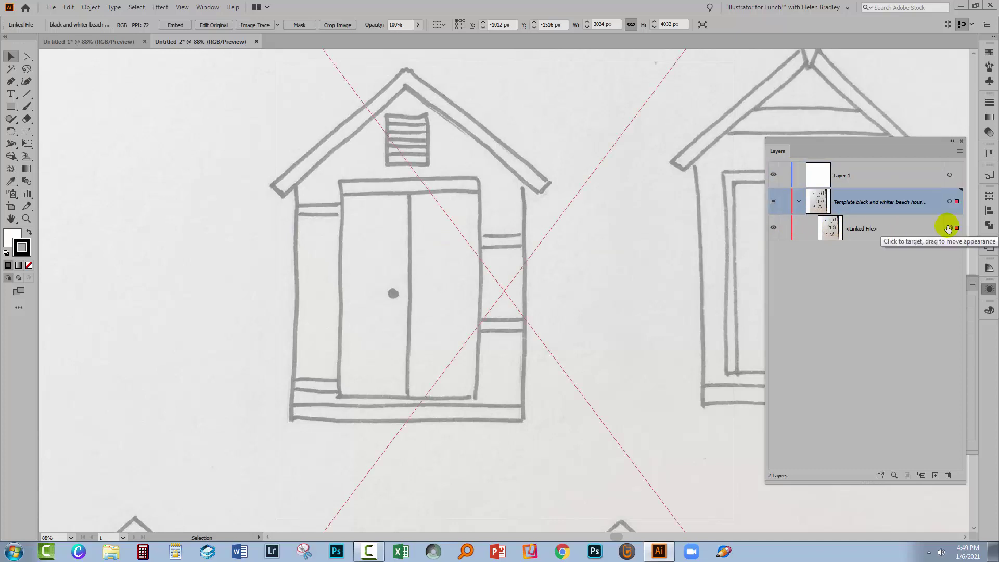
{"action": "left_click_drag", "start_coordinate": [442, 173], "coordinate": [442, 412]}
{"action": "left_click_drag", "start_coordinate": [94, 107], "coordinate": [568, 475]}
{"action": "key", "text": "ctrl+minus"}
{"action": "key", "text": "ctrl+minus"}
{"action": "key", "text": "ctrl+minus"}
{"action": "key", "text": "ctrl+minus"}
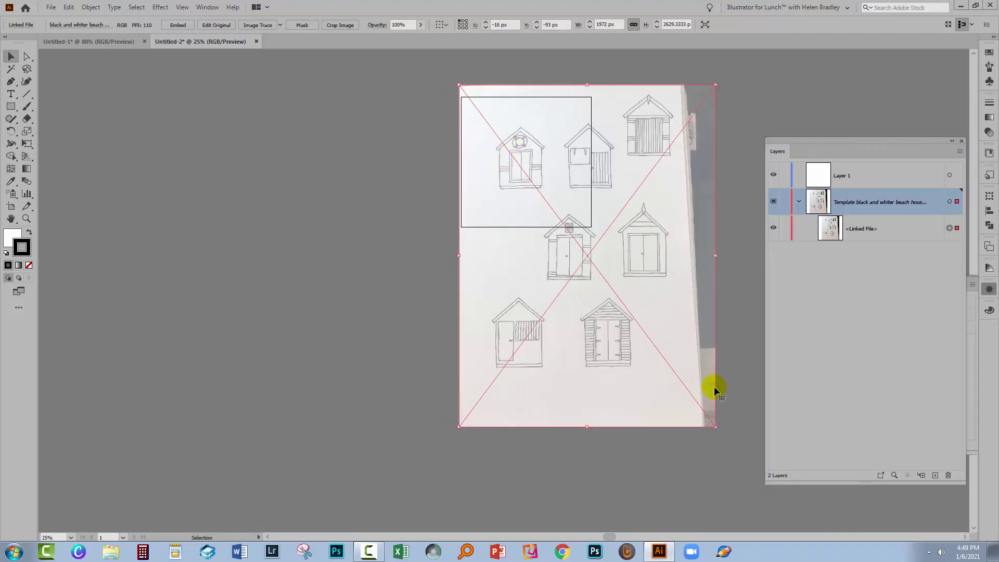
{"action": "left_click_drag", "start_coordinate": [716, 426], "coordinate": [781, 514]}
{"action": "mouse_move", "coordinate": [601, 285]}
{"action": "left_mouse_down"}
{"action": "mouse_move", "coordinate": [592, 255]}
{"action": "mouse_move", "coordinate": [599, 273]}
{"action": "left_mouse_up"}
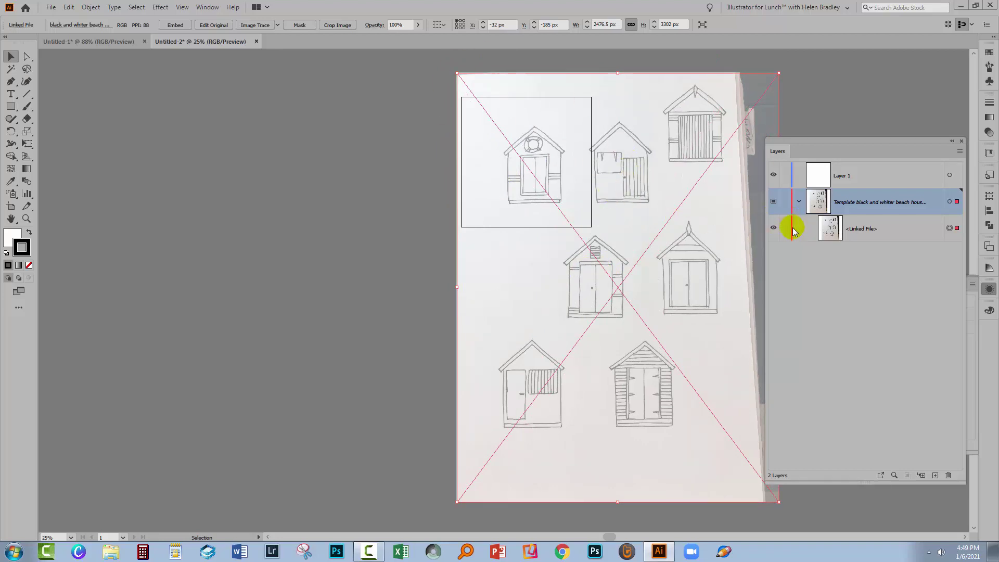
Step: Relock the template layer, fit the artboard to the window and collapse the layer
{"action": "left_click", "coordinate": [784, 202]}
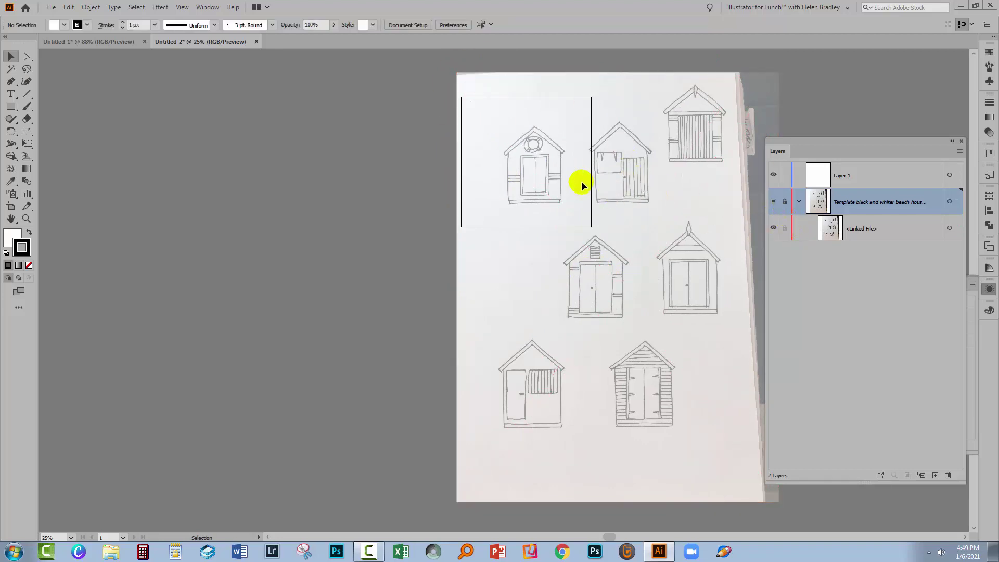
{"action": "key", "text": "a"}
{"action": "key", "text": "ctrl+0"}
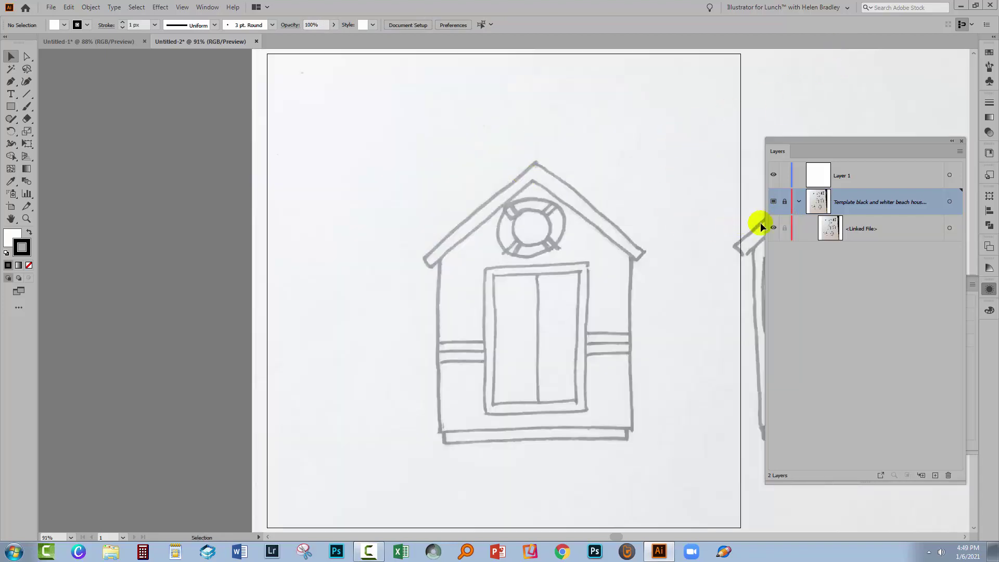
{"action": "left_click", "coordinate": [798, 202]}
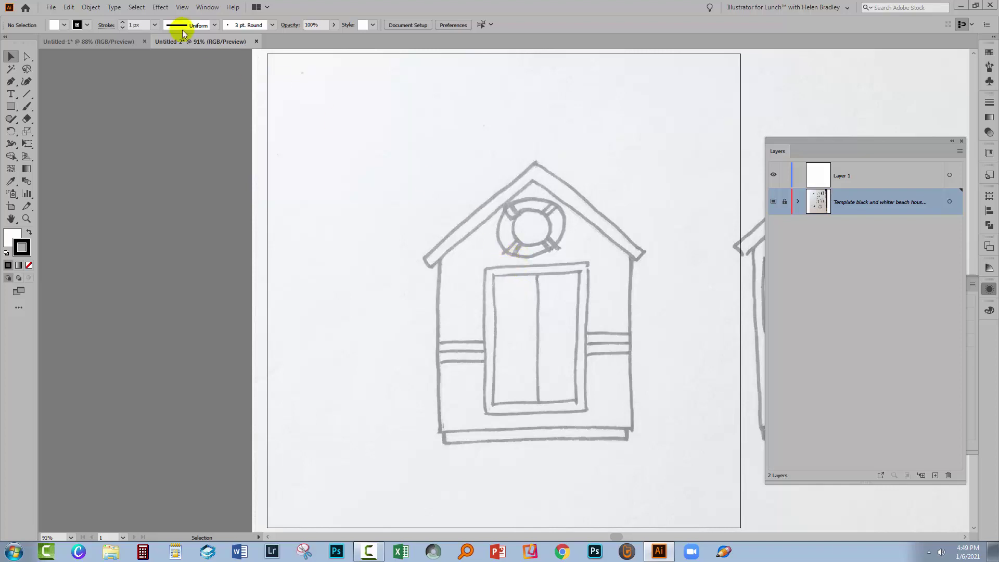
Step: Create another new blank document, Untitled-3
{"action": "left_click", "coordinate": [51, 10]}
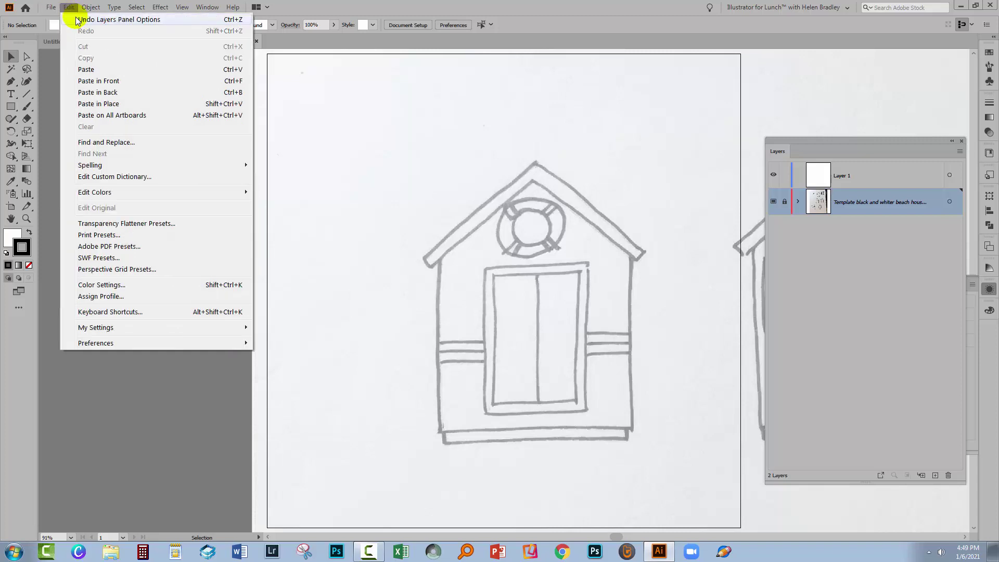
{"action": "left_click", "coordinate": [64, 19]}
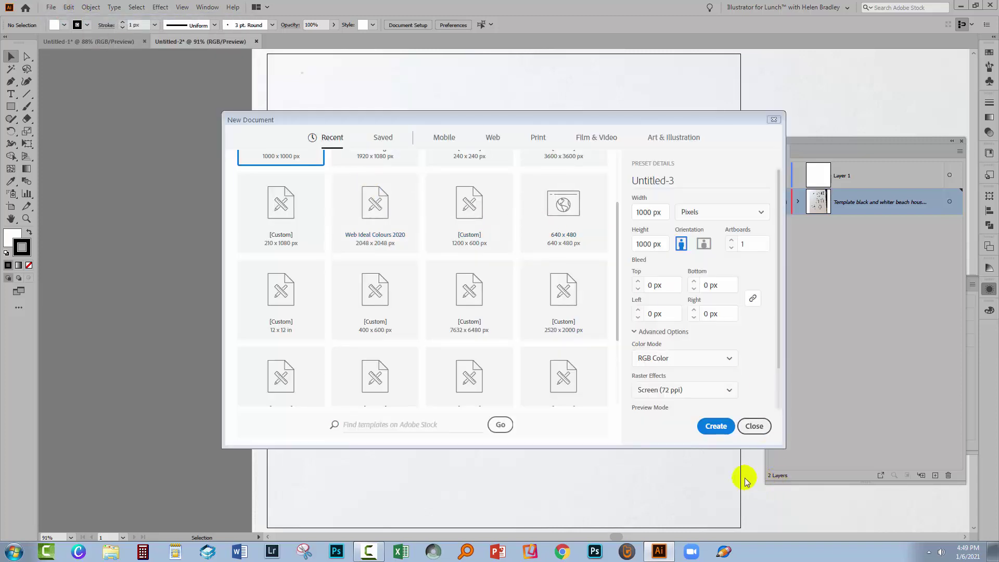
{"action": "left_click", "coordinate": [716, 426]}
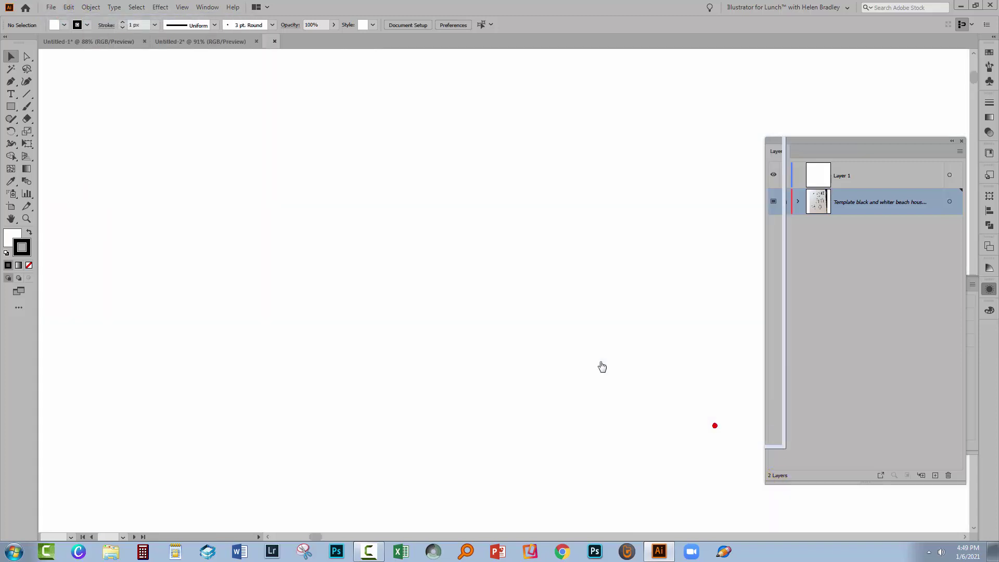
Step: Place the beach houses photo as a normal image, drawn out from the artboard's top-left corner
{"action": "left_click", "coordinate": [51, 7]}
{"action": "left_click", "coordinate": [70, 177]}
{"action": "left_click", "coordinate": [33, 74]}
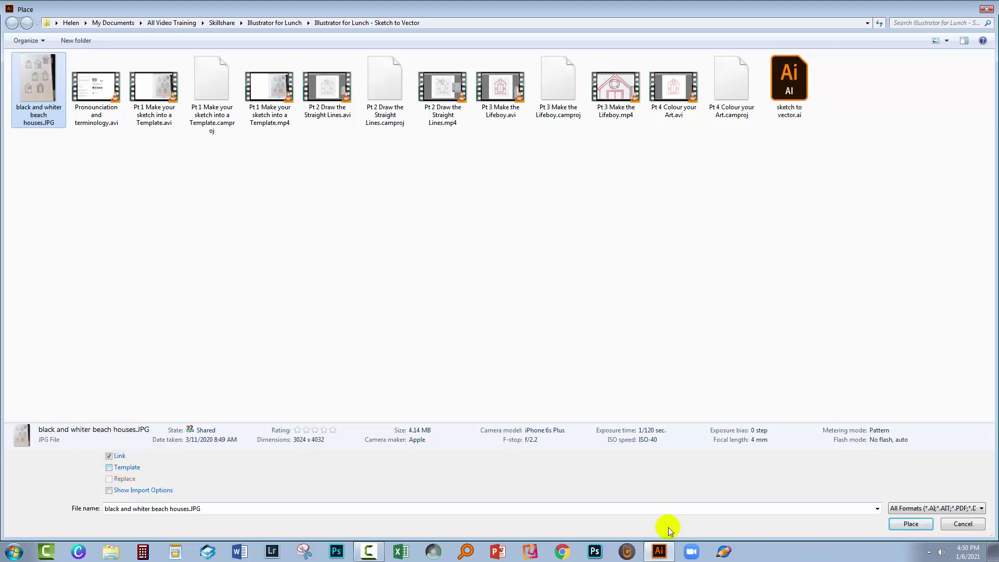
{"action": "left_click", "coordinate": [911, 527]}
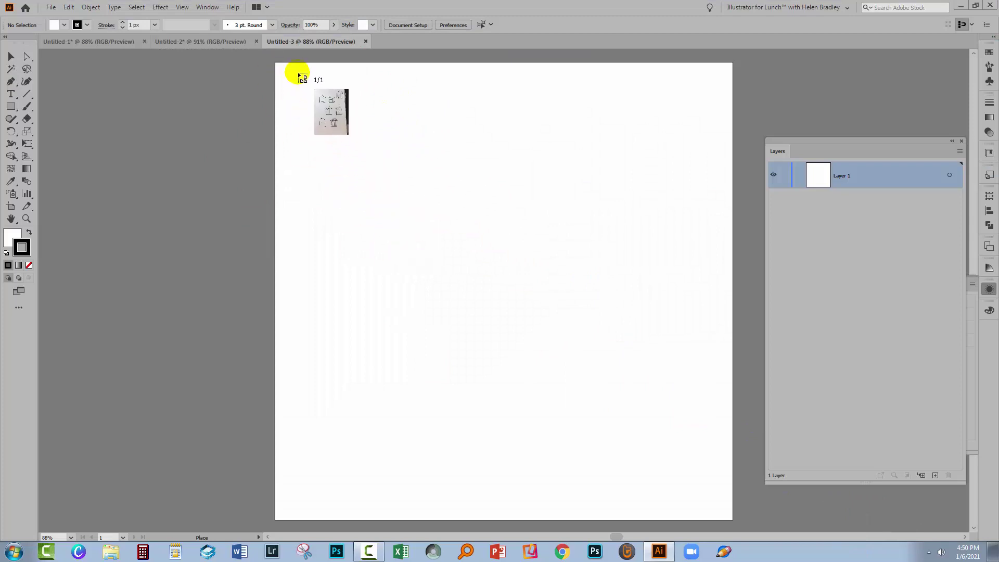
{"action": "left_click_drag", "start_coordinate": [281, 67], "coordinate": [754, 506]}
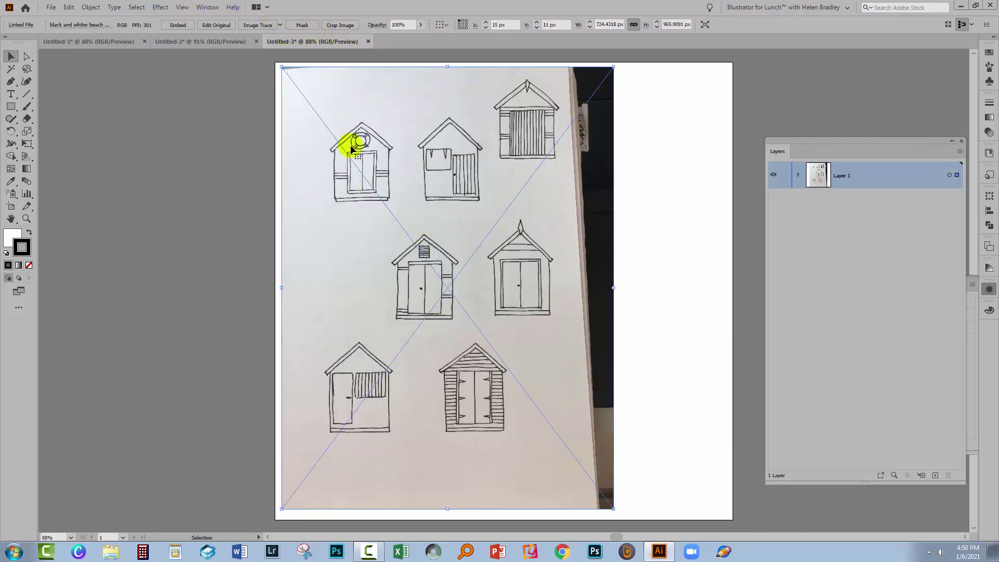
Step: Embed the photo and crop it to just the top-left lifebuoy hut
{"action": "left_click", "coordinate": [335, 26]}
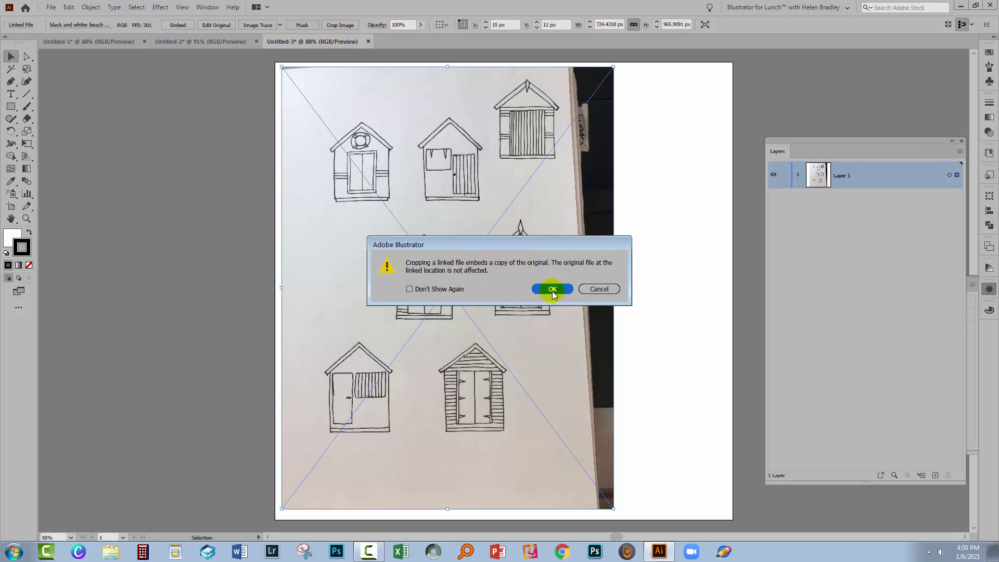
{"action": "left_click", "coordinate": [553, 289]}
{"action": "left_click_drag", "start_coordinate": [392, 193], "coordinate": [393, 194]}
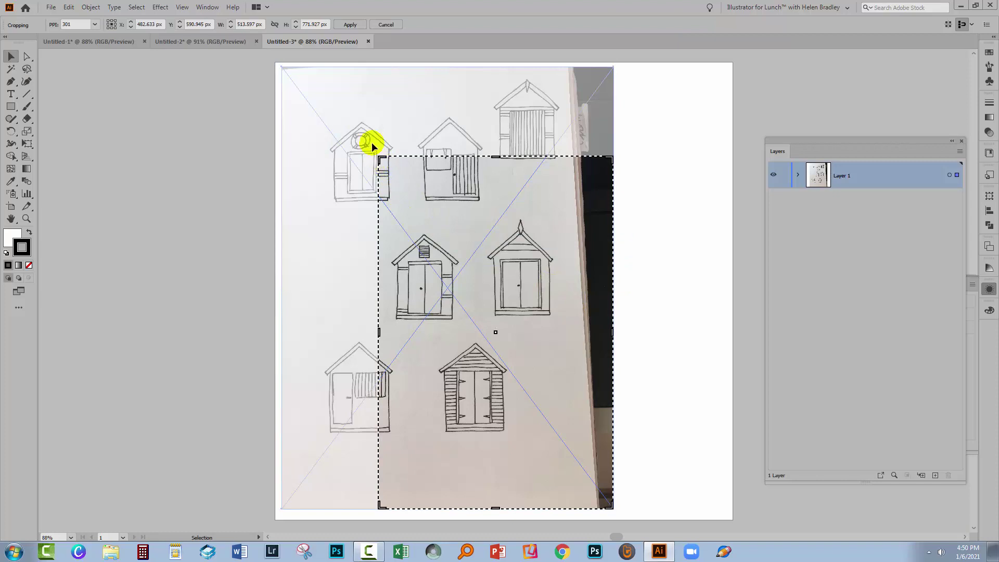
{"action": "left_click_drag", "start_coordinate": [381, 158], "coordinate": [322, 112]}
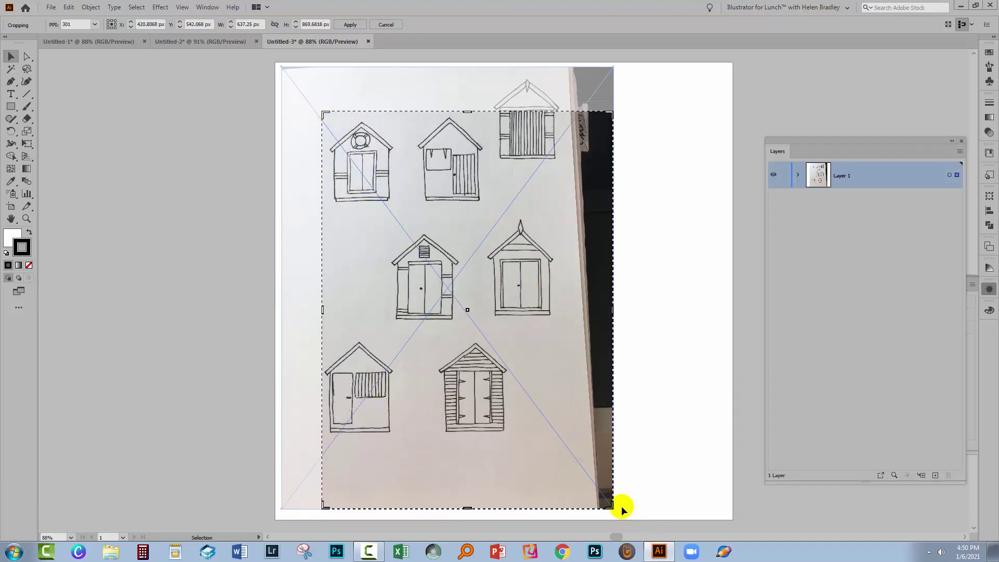
{"action": "left_click_drag", "start_coordinate": [617, 505], "coordinate": [403, 213]}
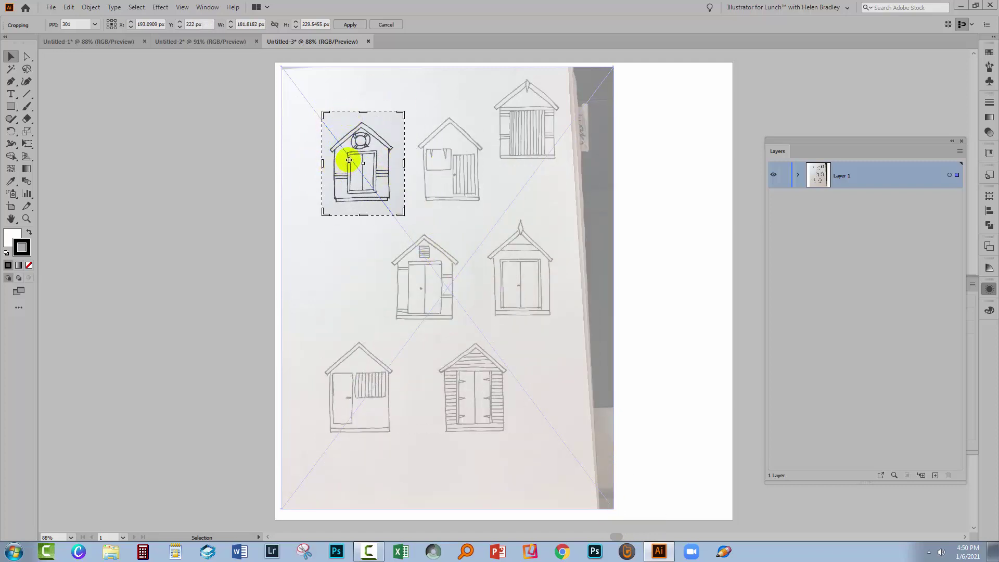
{"action": "left_click", "coordinate": [351, 25]}
Step: Move and enlarge the cropped hut to about 756.83 x 955 px filling the artboard
{"action": "left_click_drag", "start_coordinate": [336, 161], "coordinate": [299, 123]}
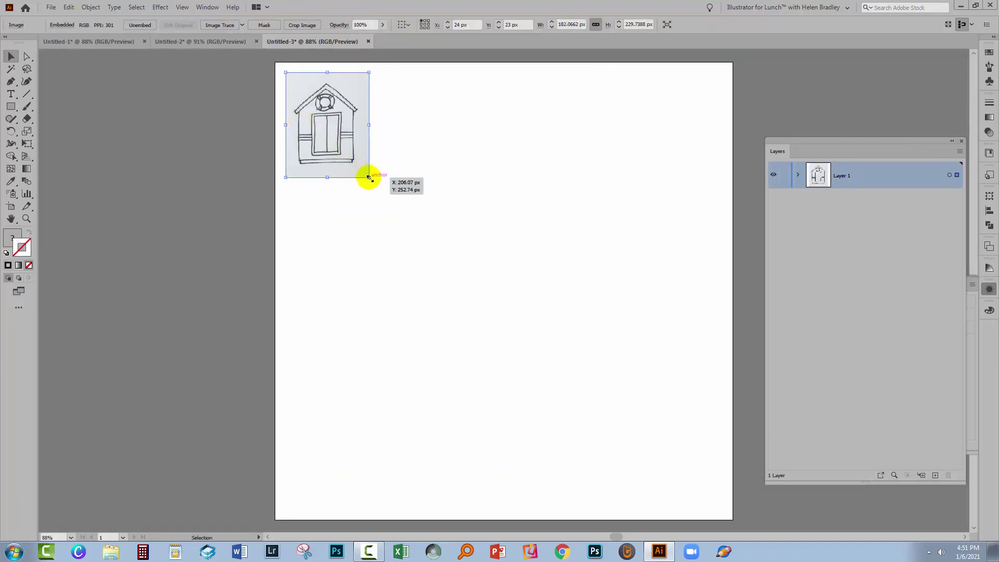
{"action": "left_click_drag", "start_coordinate": [369, 177], "coordinate": [635, 439]}
{"action": "left_click_drag", "start_coordinate": [535, 339], "coordinate": [590, 343]}
{"action": "scroll", "coordinate": [721, 351], "scroll_direction": "up", "scroll_amount": 3}
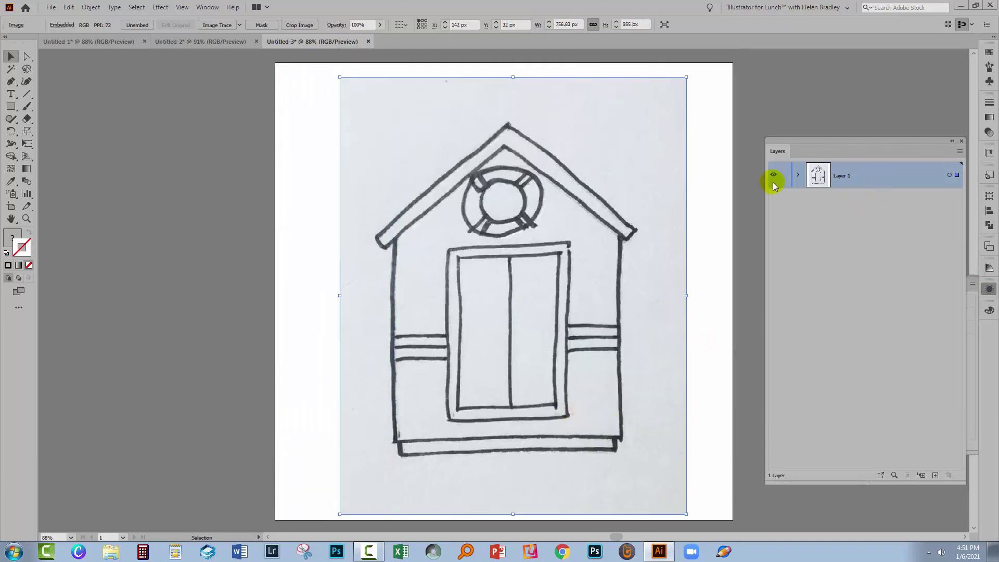
{"action": "left_click", "coordinate": [797, 175]}
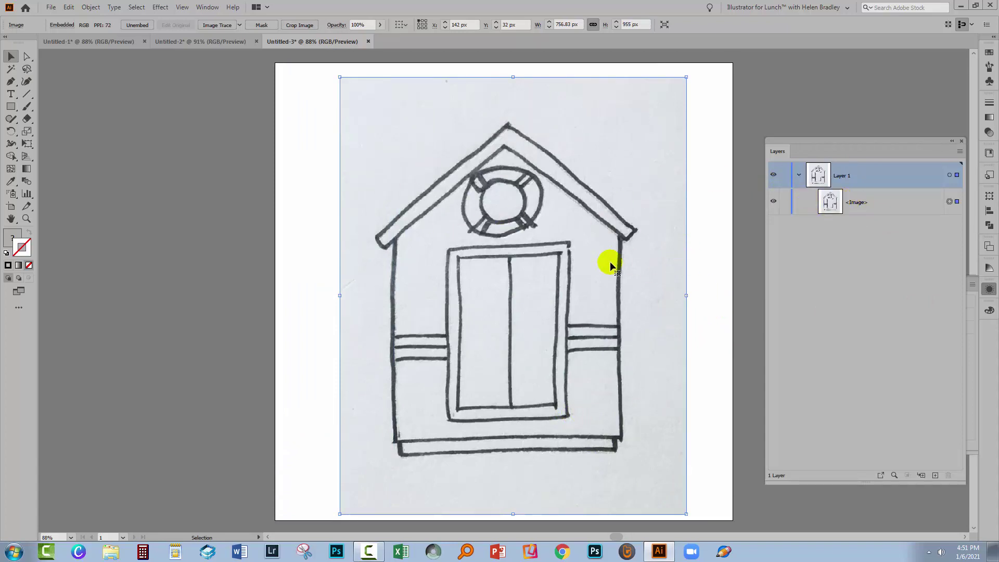
Step: Inspect the Layer 1 and image options dialogs, closing both without changes
{"action": "double_click", "coordinate": [876, 174]}
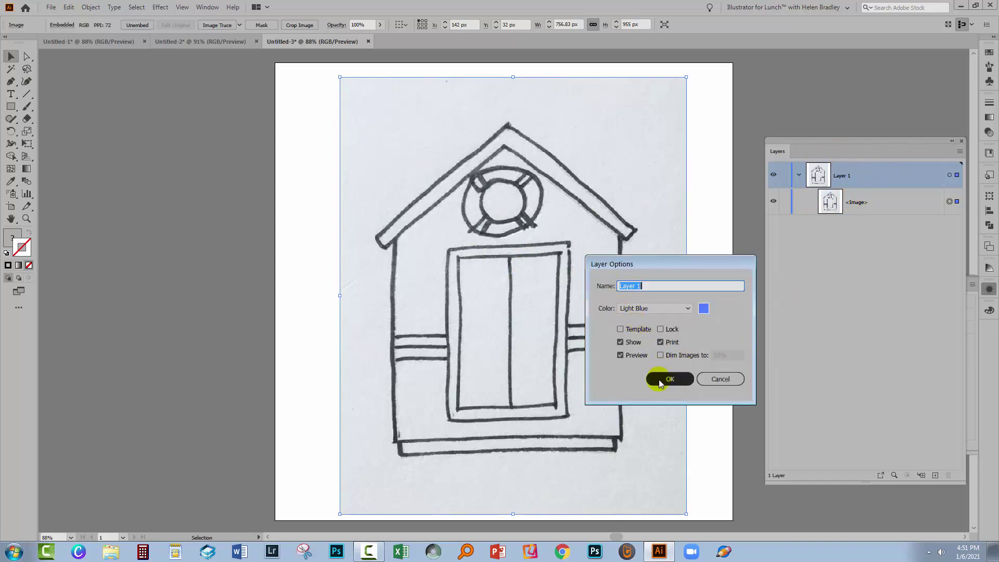
{"action": "left_click", "coordinate": [727, 382]}
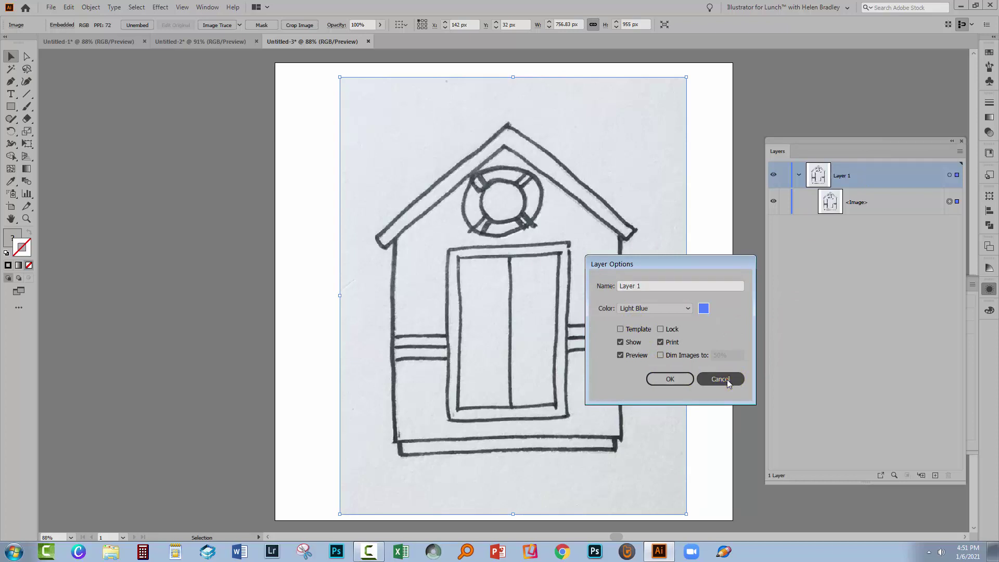
{"action": "double_click", "coordinate": [889, 205]}
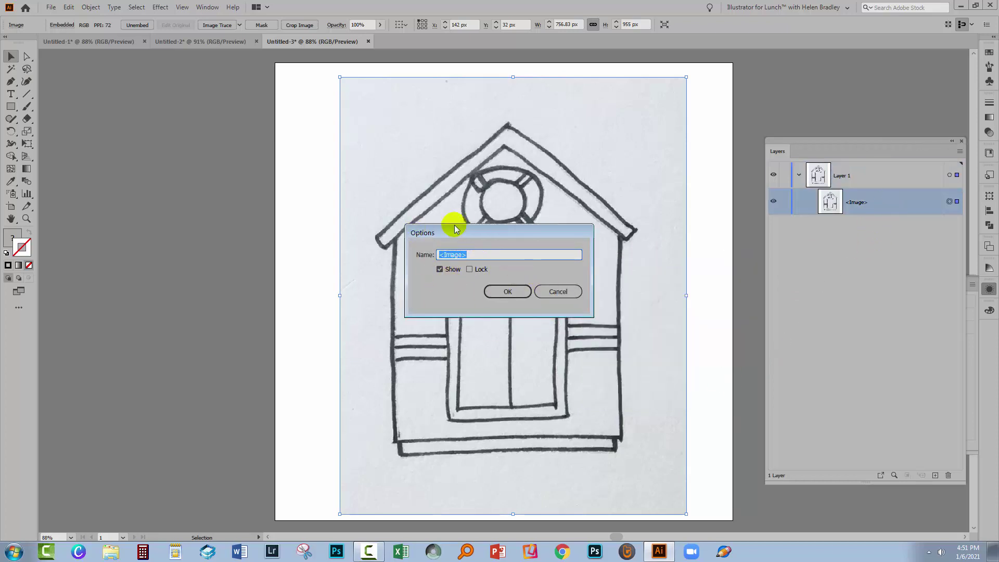
{"action": "left_click_drag", "start_coordinate": [454, 226], "coordinate": [594, 292]}
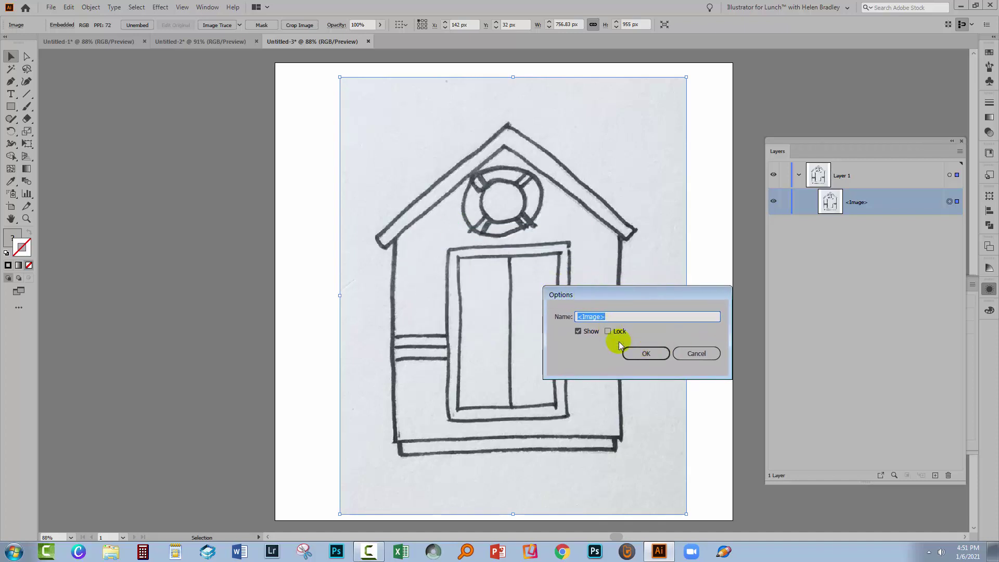
{"action": "left_click", "coordinate": [677, 354]}
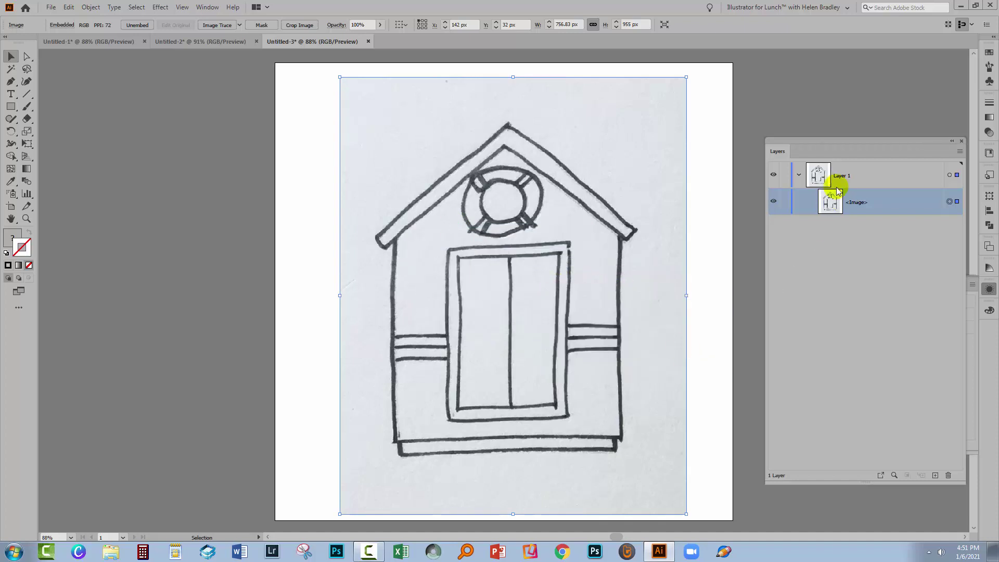
Step: Make Layer 1 a template with images dimmed to 50%
{"action": "left_click", "coordinate": [876, 175]}
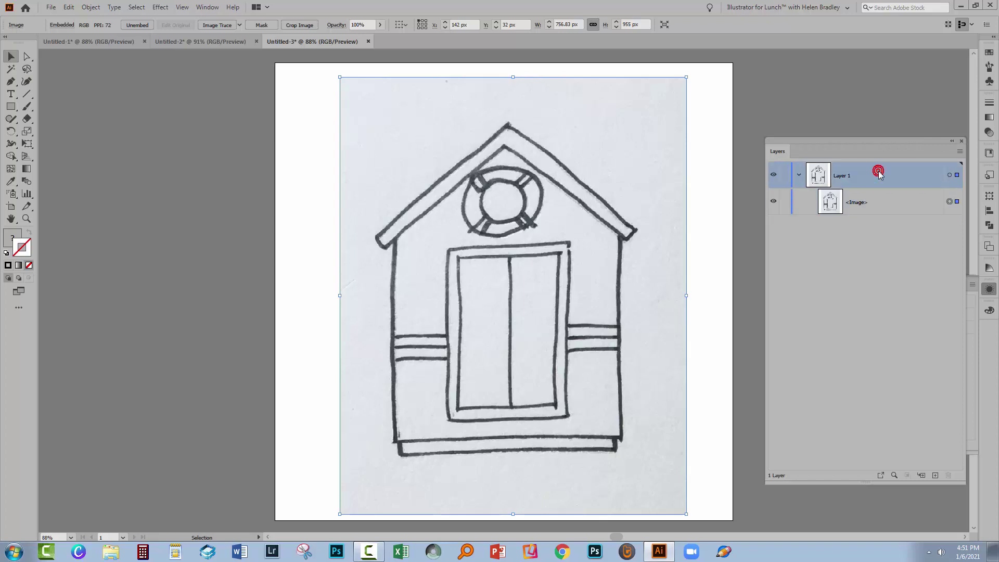
{"action": "double_click", "coordinate": [878, 176]}
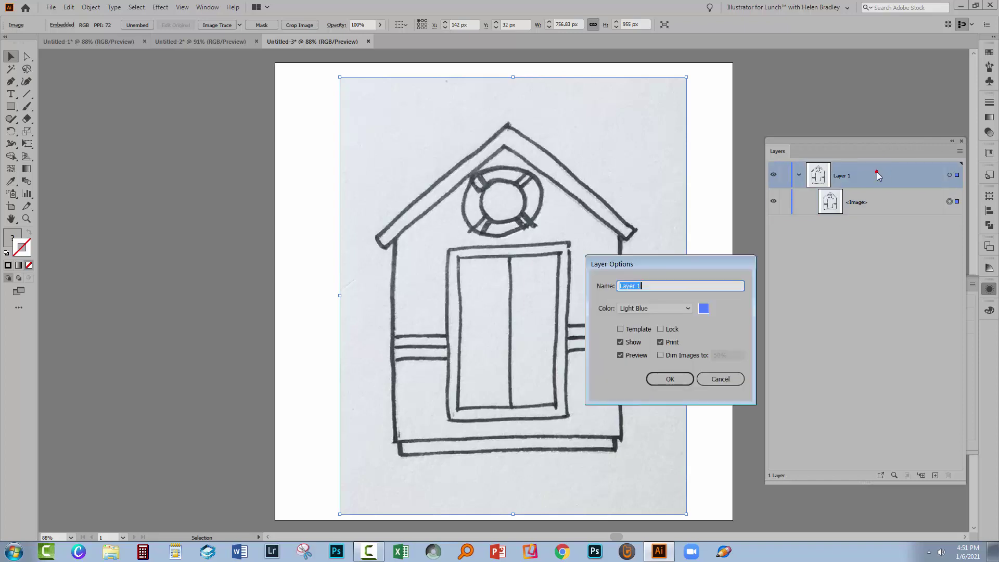
{"action": "left_click", "coordinate": [620, 330]}
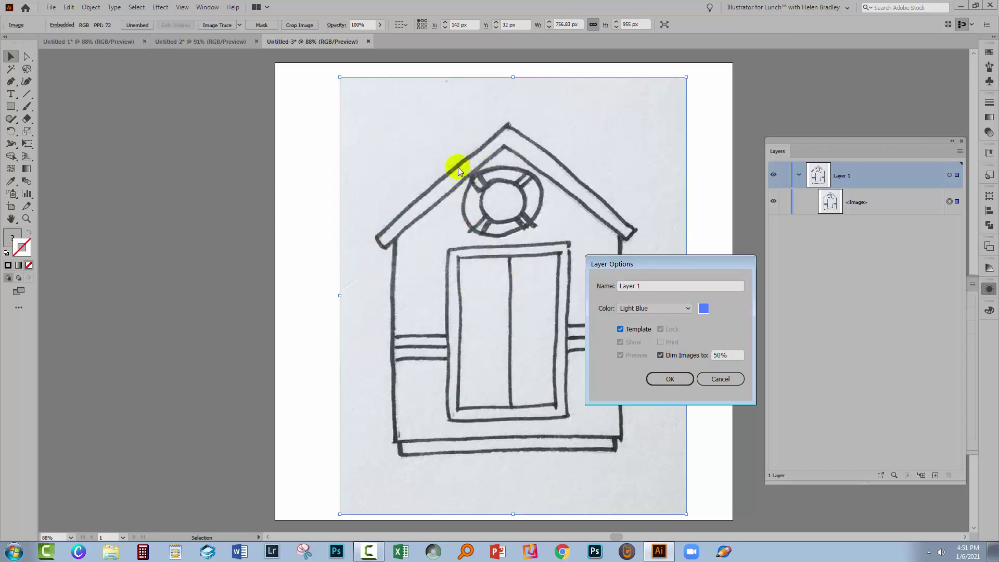
{"action": "left_click", "coordinate": [671, 379]}
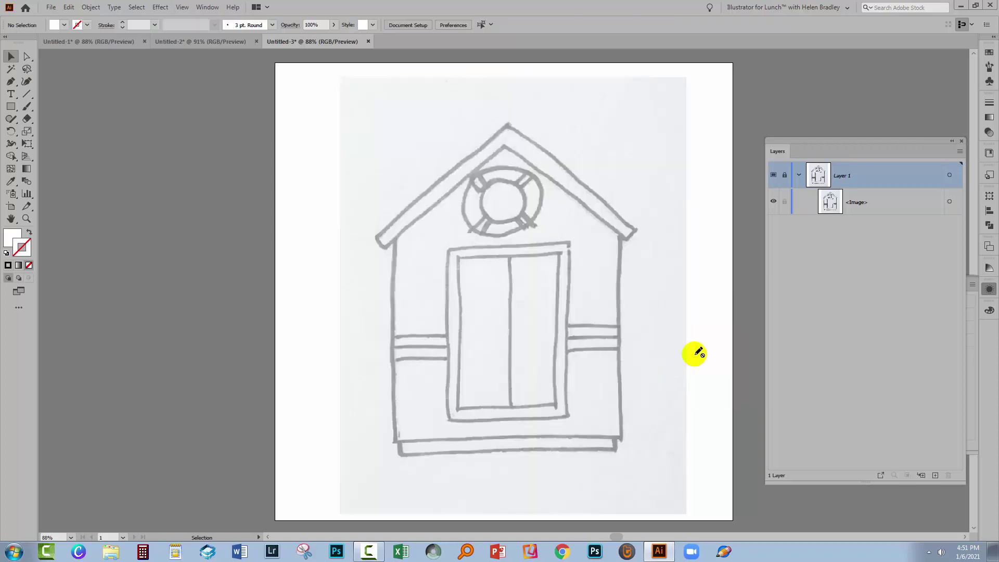
Step: Add a blank Layer 2 above template Layer 1, glancing at Untitled-2 before returning to Untitled-3
{"action": "left_click", "coordinate": [798, 175]}
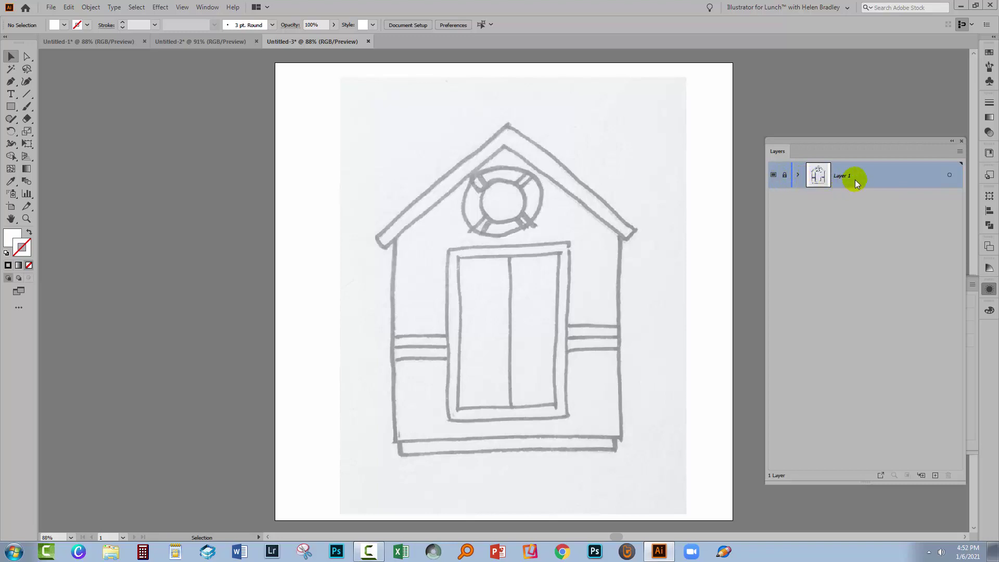
{"action": "left_click", "coordinate": [935, 476]}
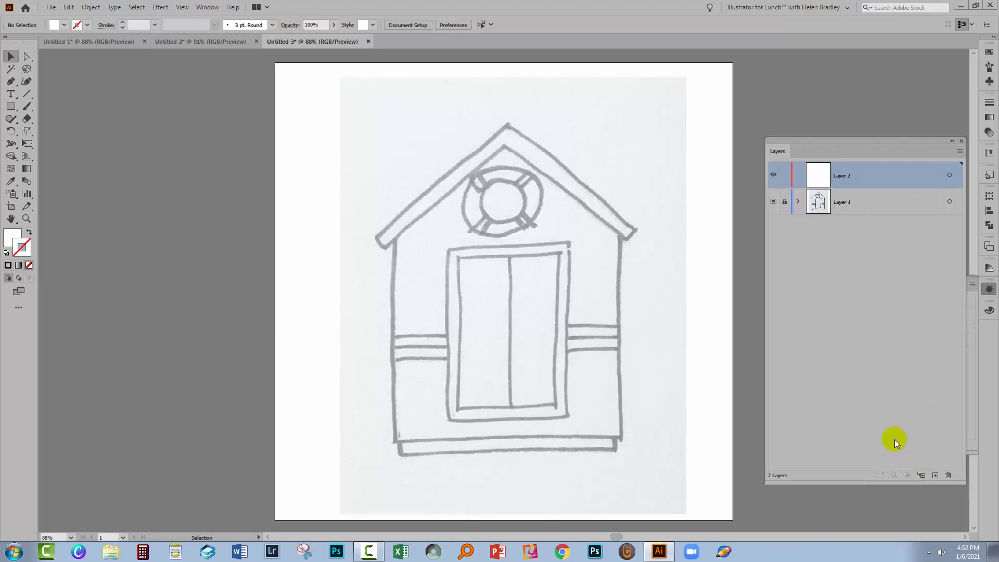
{"action": "left_click", "coordinate": [197, 41]}
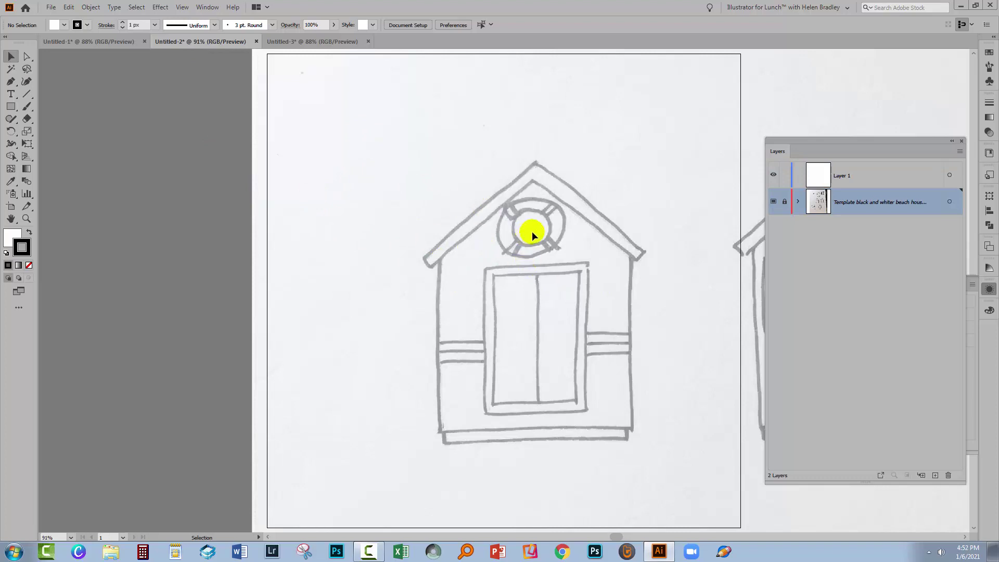
{"action": "left_click", "coordinate": [327, 37]}
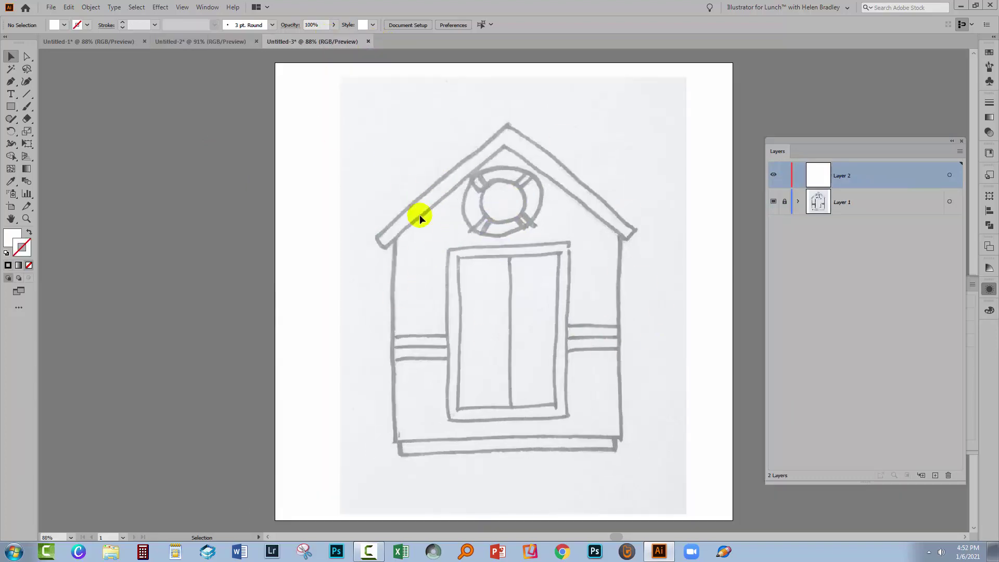